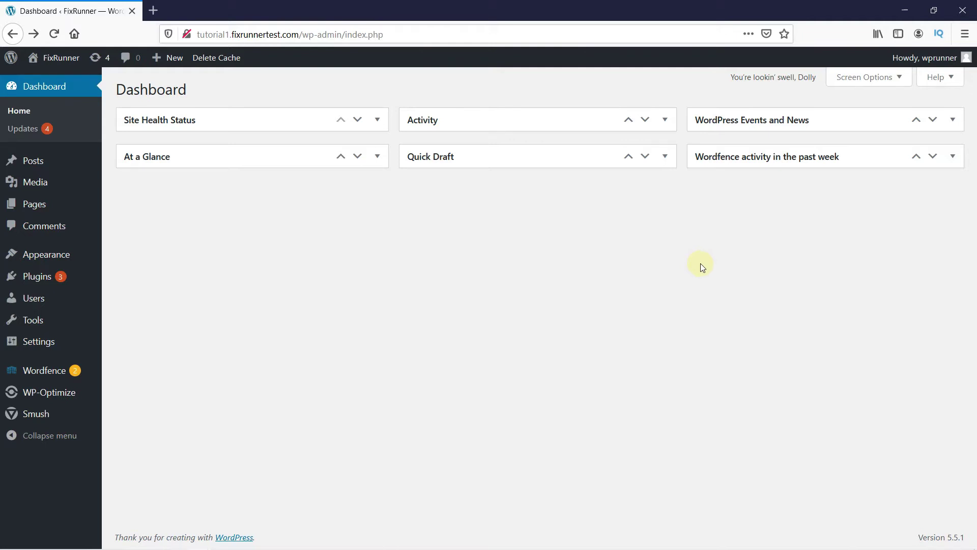
Create a new post and title it 'Contact Us'
mouse_move(72, 162)
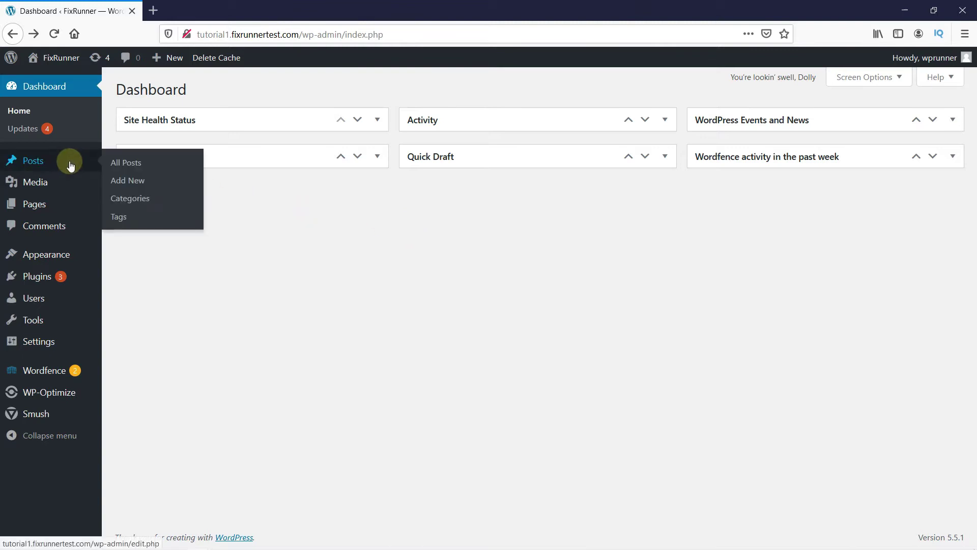
click(133, 181)
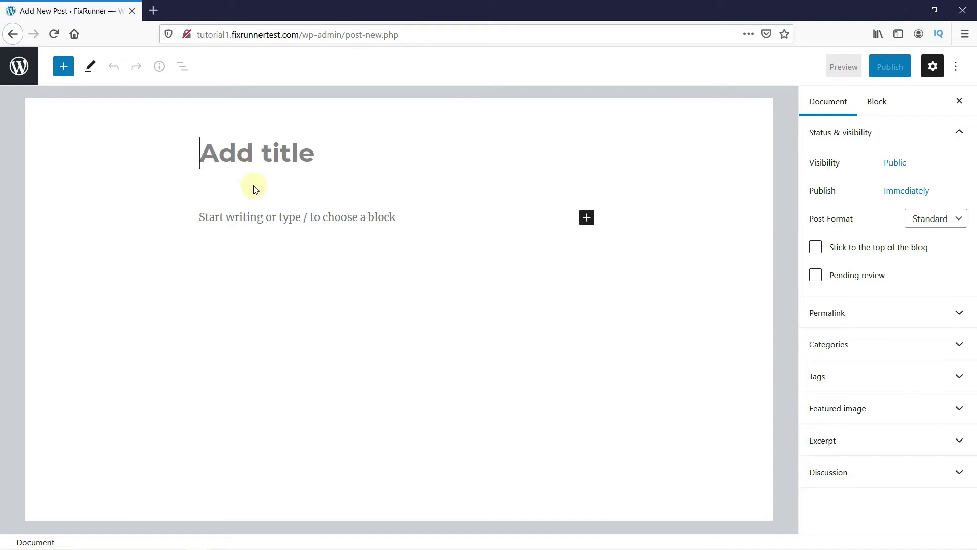
text(Co)
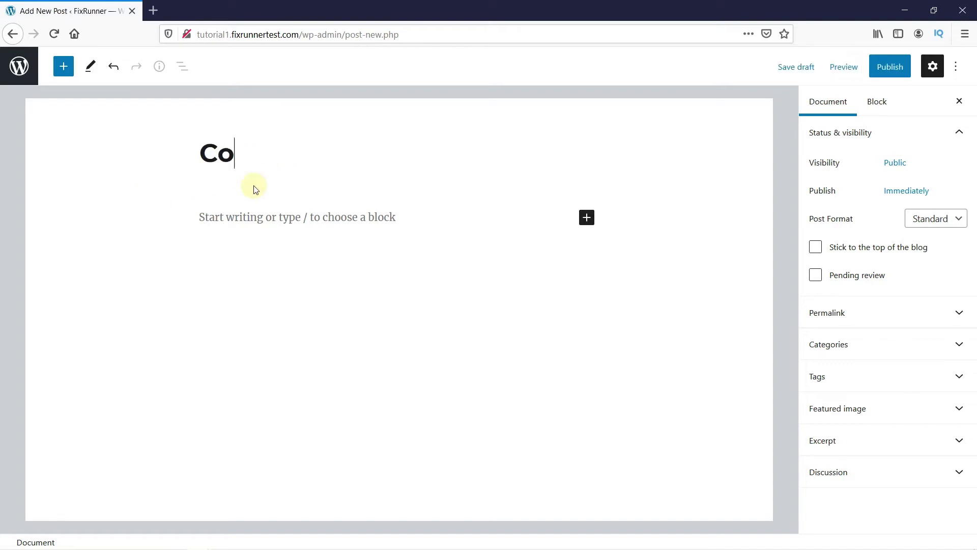
text(ntact Us)
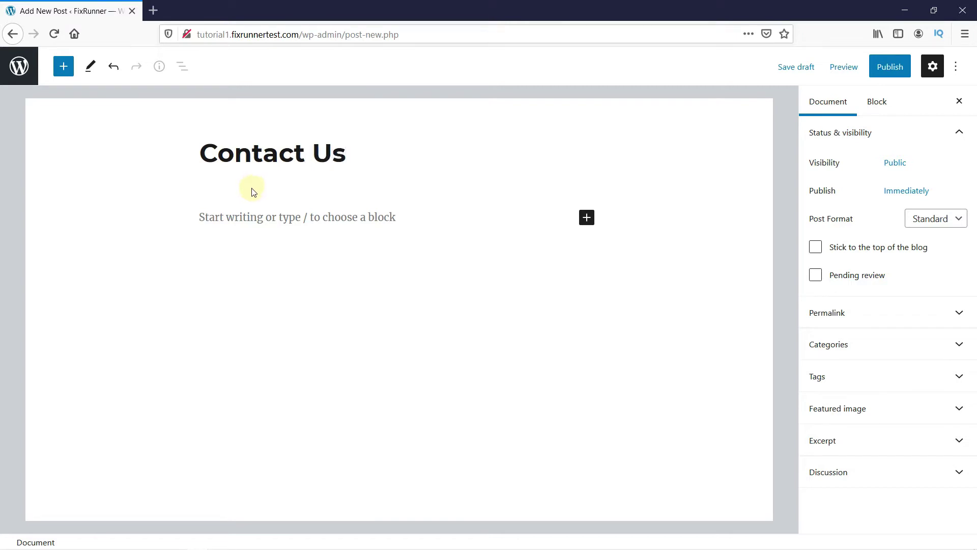
Write a paragraph 'call us now -' followed by the phone number, then select the number
click(246, 218)
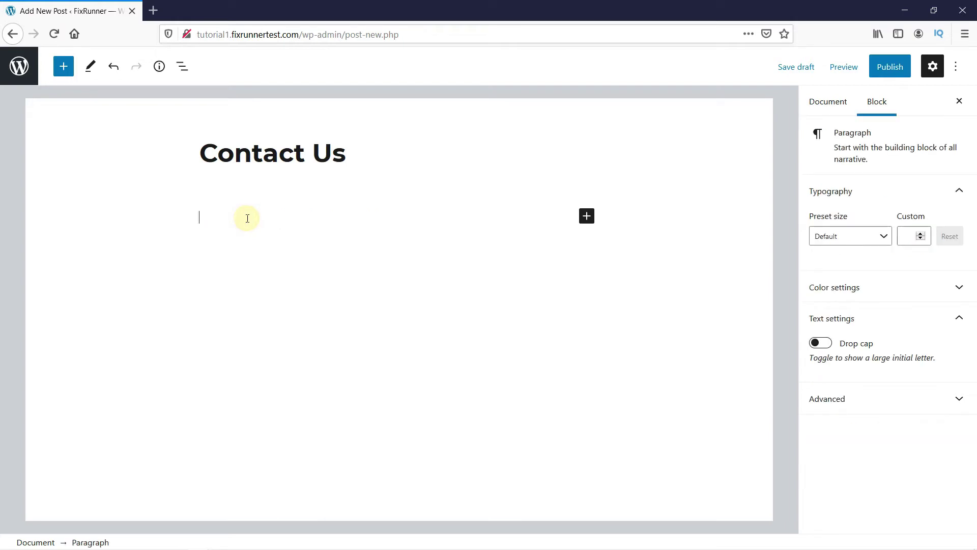
text(call us now - +1 5555 5555)
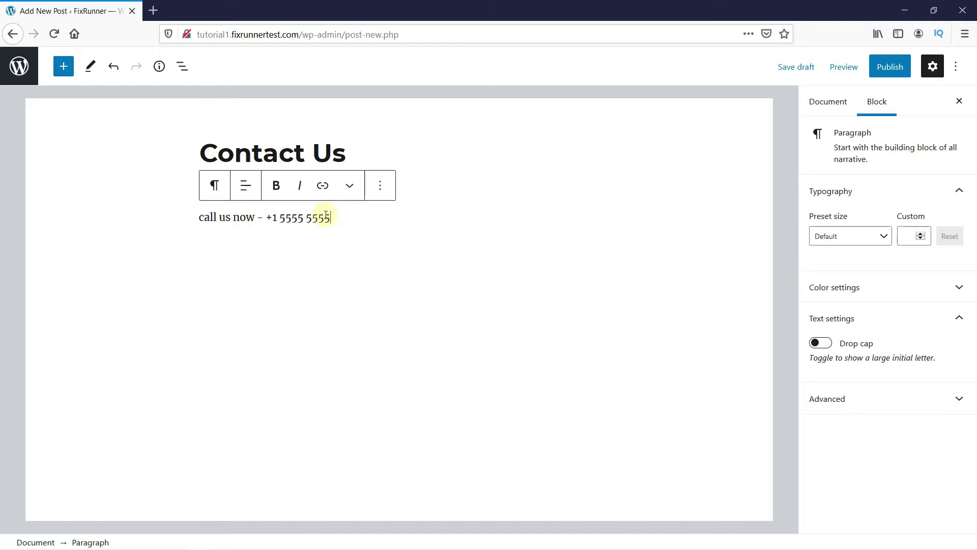
drag(333, 218, 269, 217)
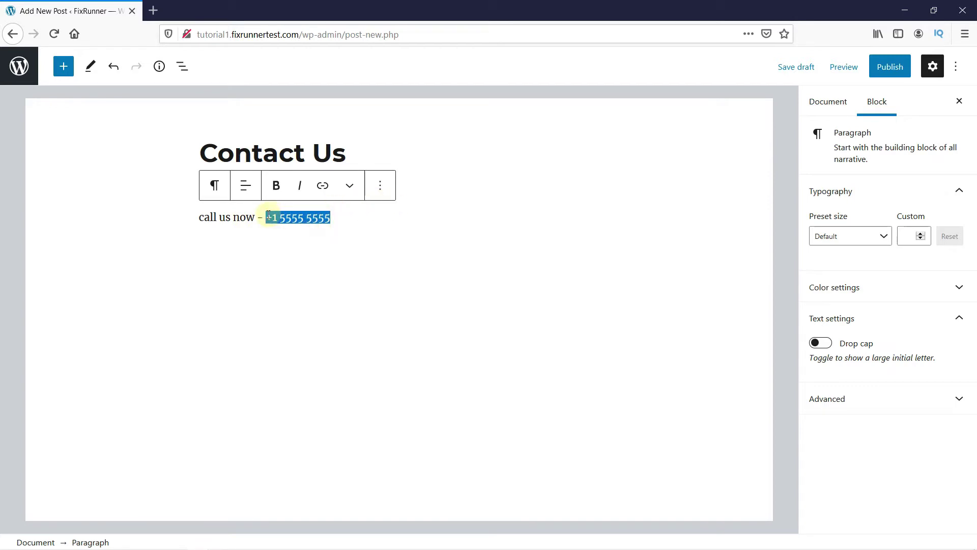
Link the selected phone number to its tel: address
click(321, 187)
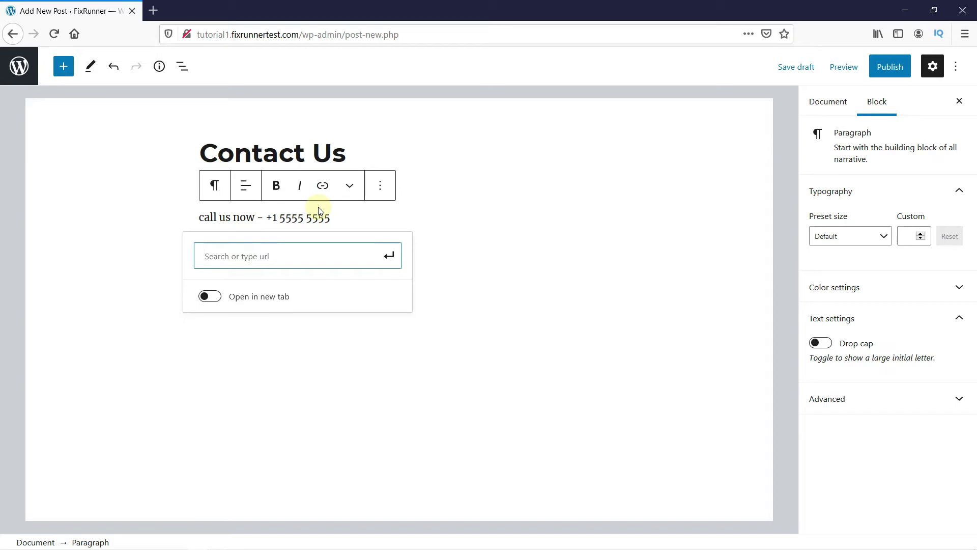
text(te)
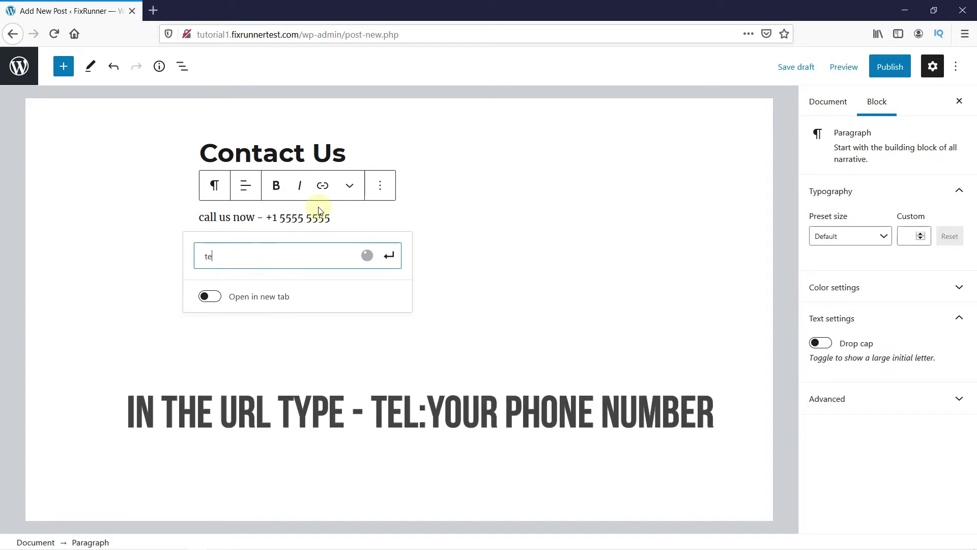
text(l:)
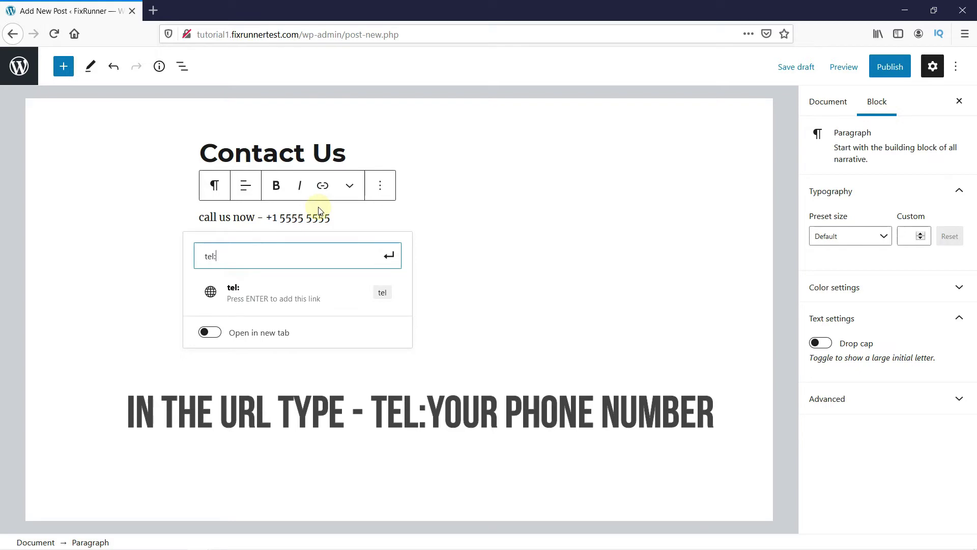
text(+155555555)
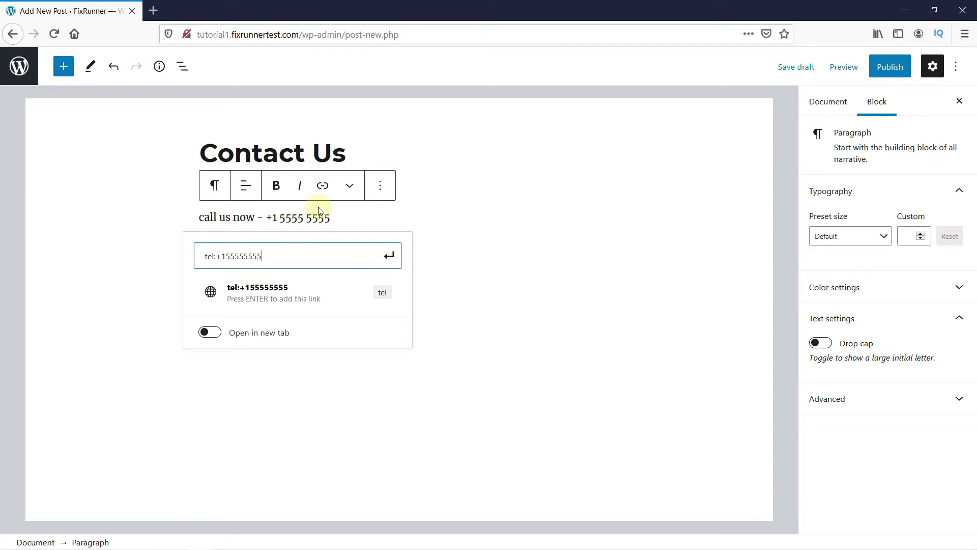
click(301, 281)
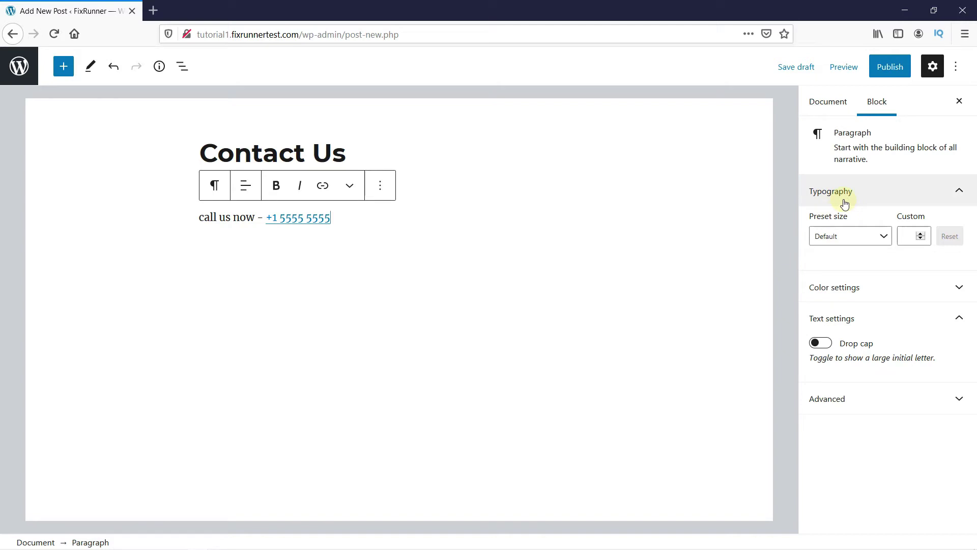
Set the paragraph's font size to the Large preset, 36
click(872, 237)
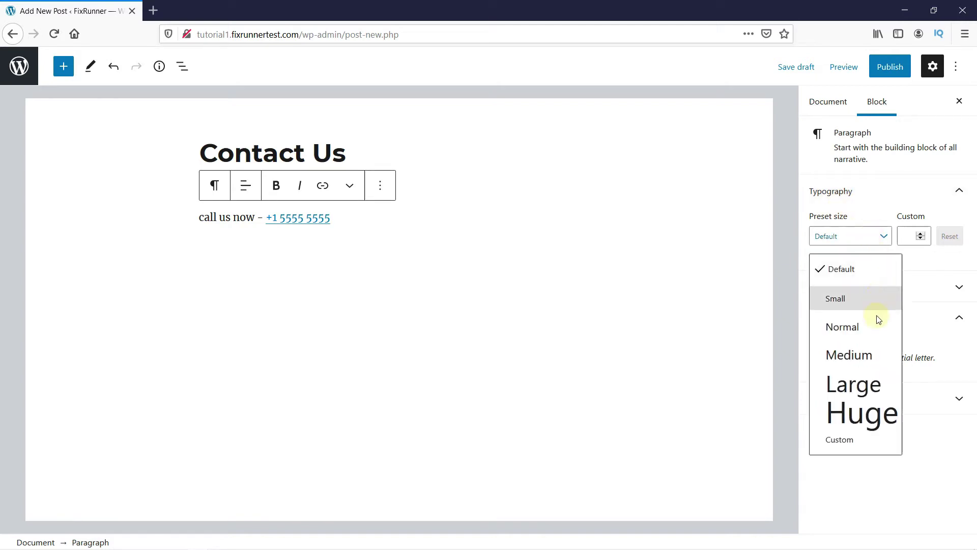
click(874, 384)
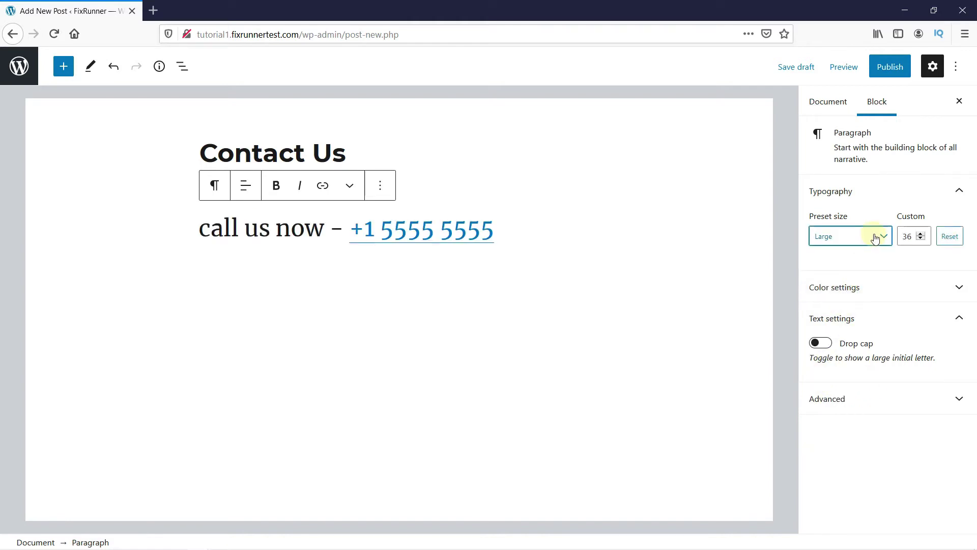
double_click(909, 236)
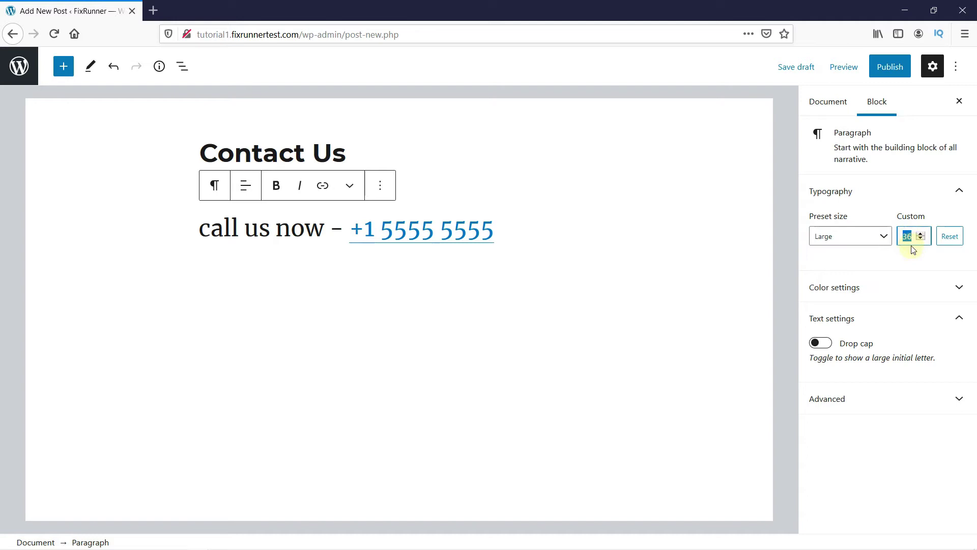
click(911, 252)
Pick the red Text Color swatch in Color settings for the call-us paragraph
click(907, 281)
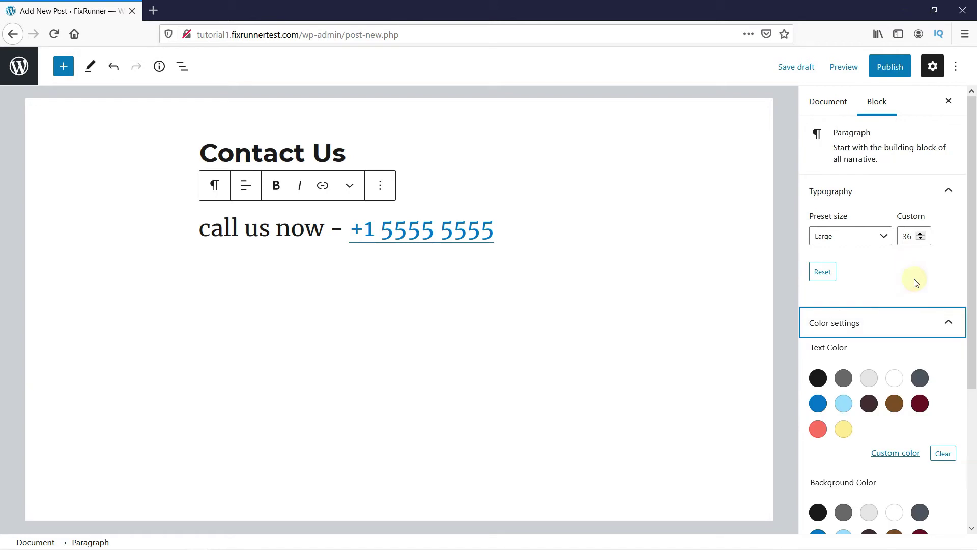
scroll(926, 281, down, 2)
scroll(943, 293, down, 2)
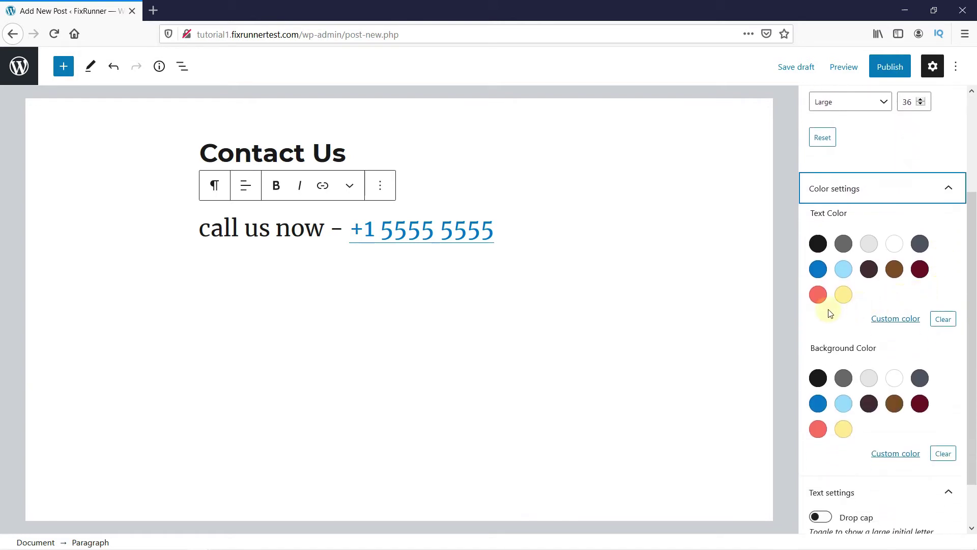
click(819, 296)
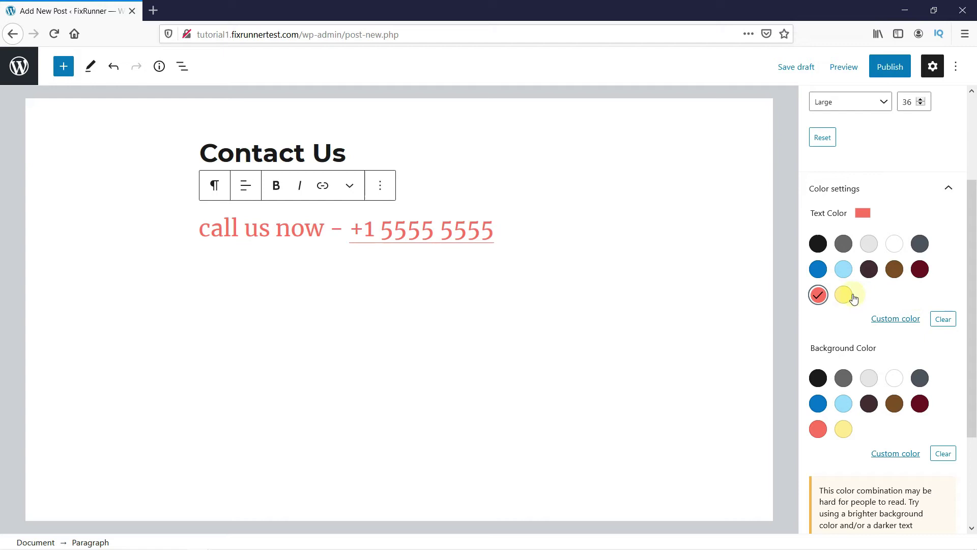
click(820, 274)
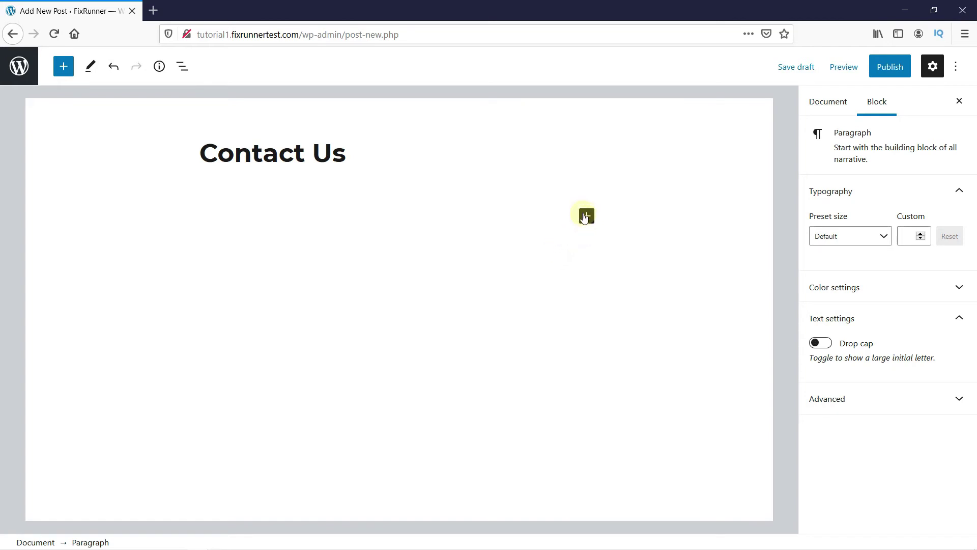
Insert a Buttons block labelled 'CALL US' under the title and apply the Fill style
click(587, 216)
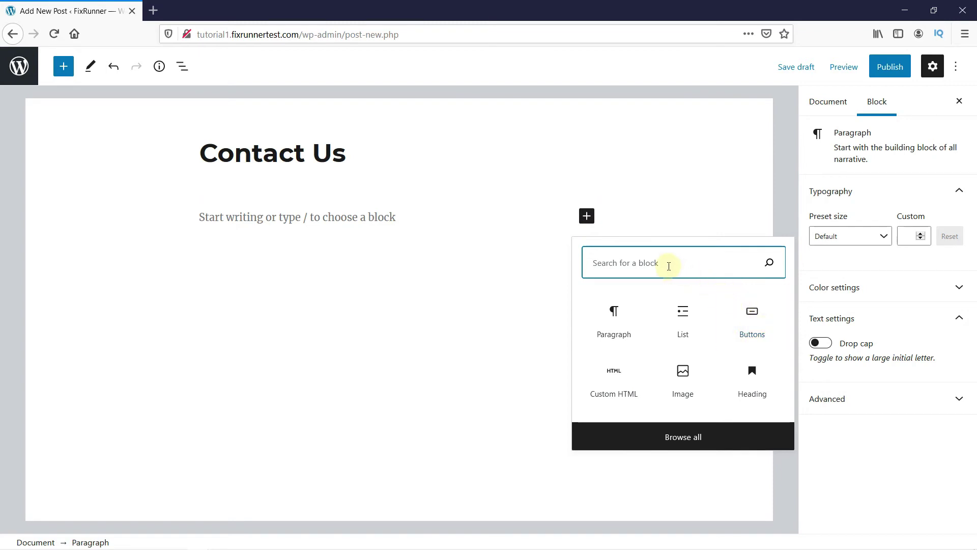
click(747, 313)
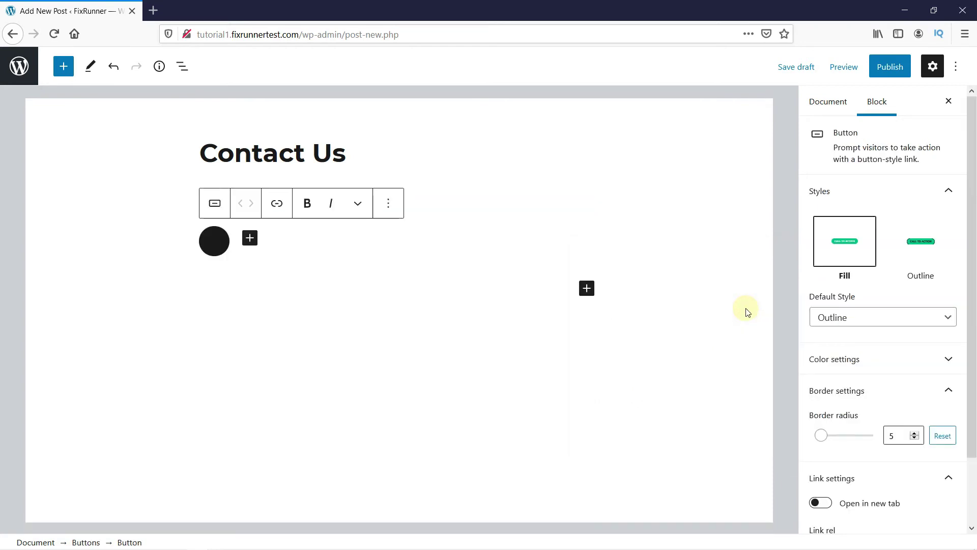
text(CALL US)
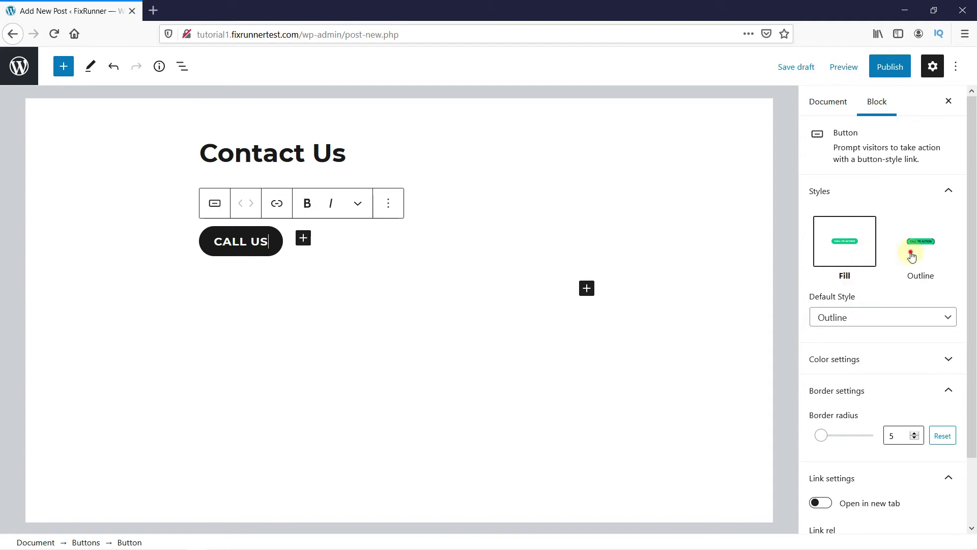
click(867, 256)
scroll(899, 258, down, 1)
scroll(899, 258, down, 1)
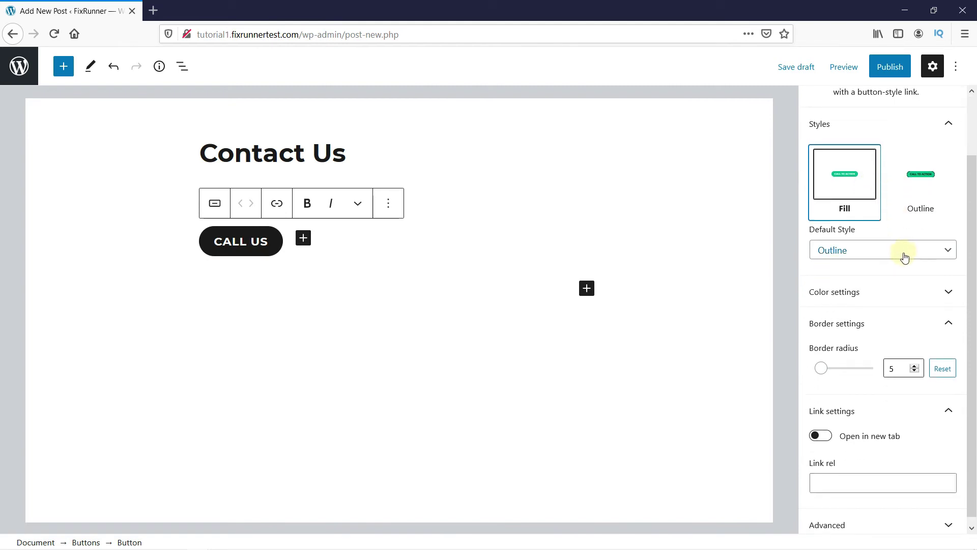
Set the CALL US button to coral text on a light gray background
click(907, 290)
scroll(907, 295, down, 4)
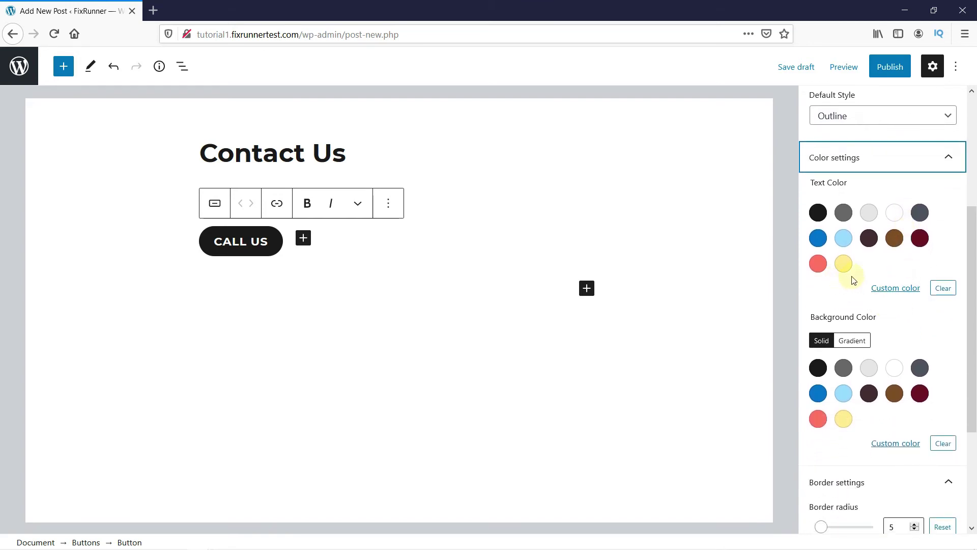
click(818, 264)
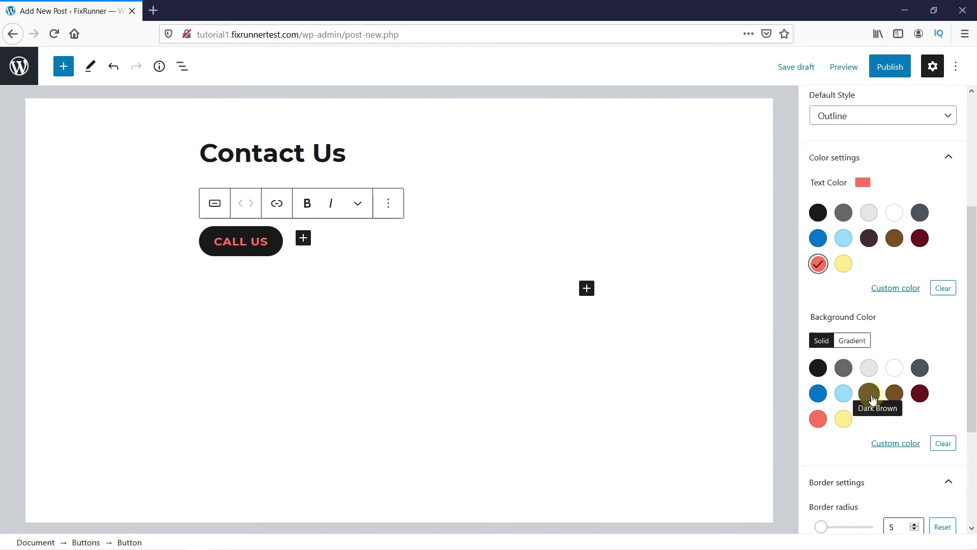
click(869, 369)
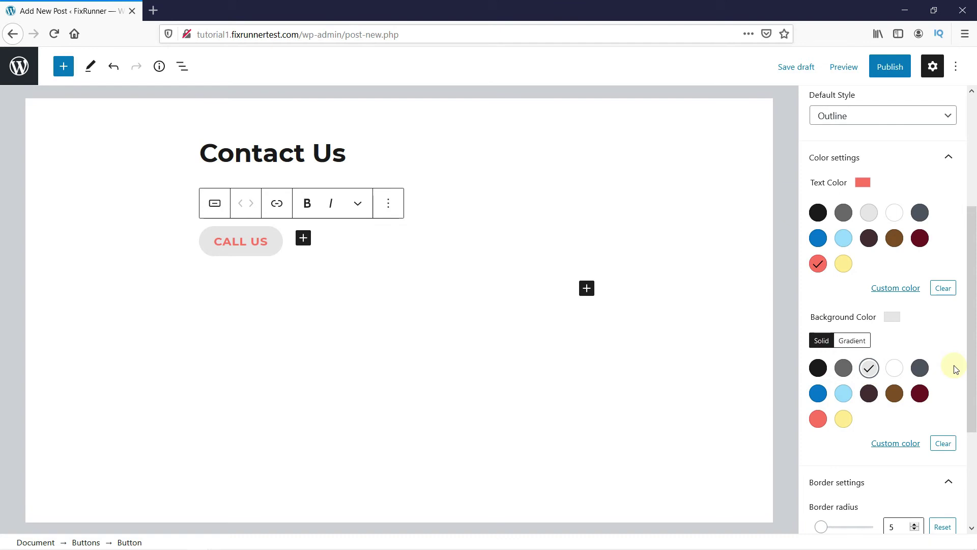
scroll(954, 368, down, 5)
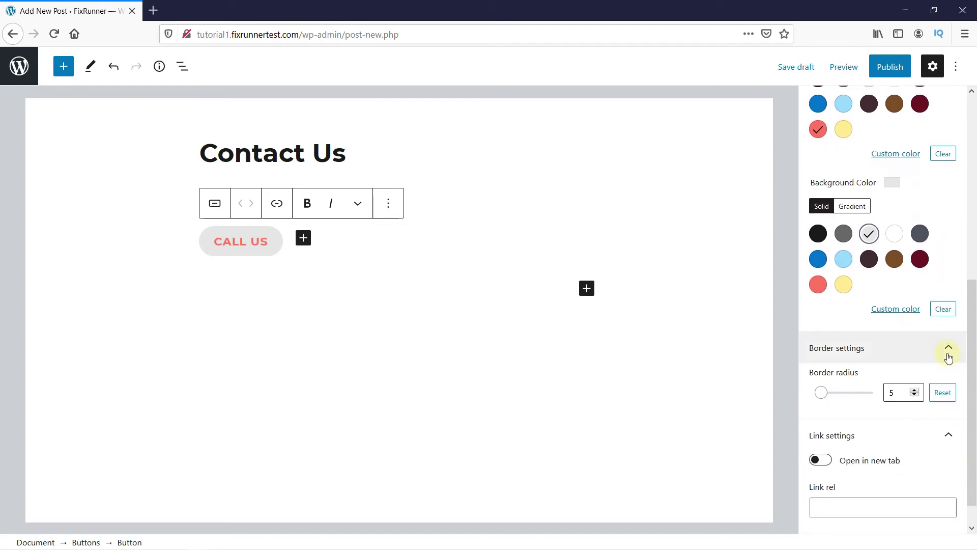
click(949, 351)
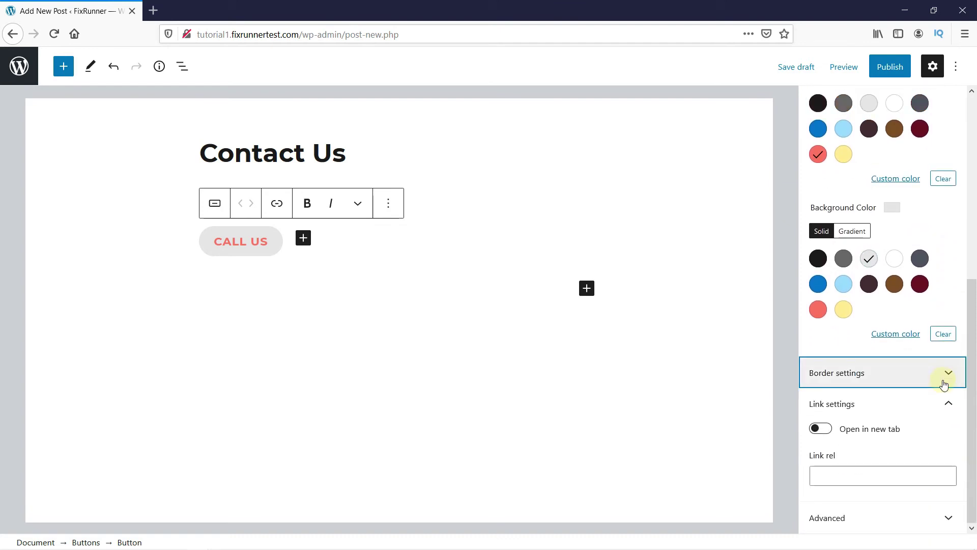
Set the CALL US button's border radius to 6
click(942, 375)
scroll(943, 377, down, 1)
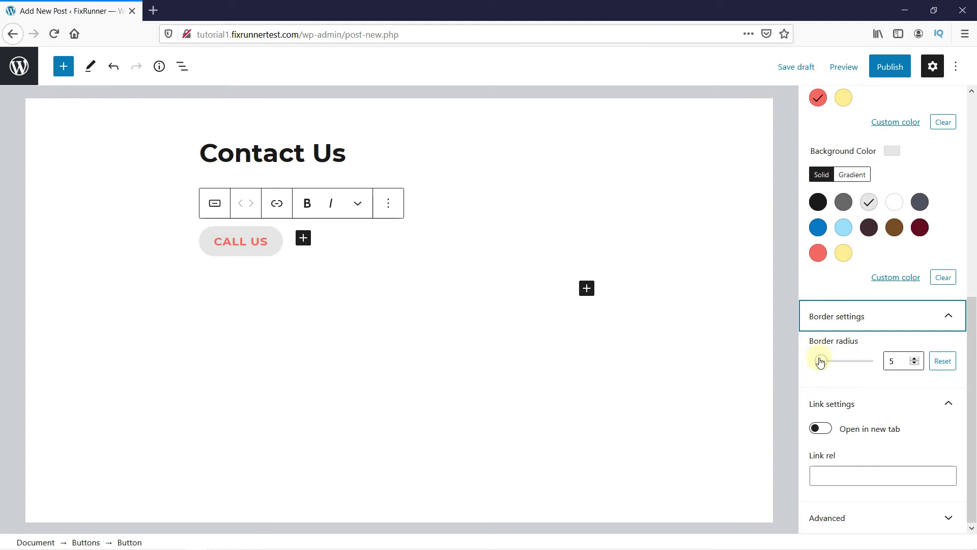
mouse_move(822, 360)
mouse_down()
mouse_move(839, 362)
mouse_move(826, 366)
mouse_up()
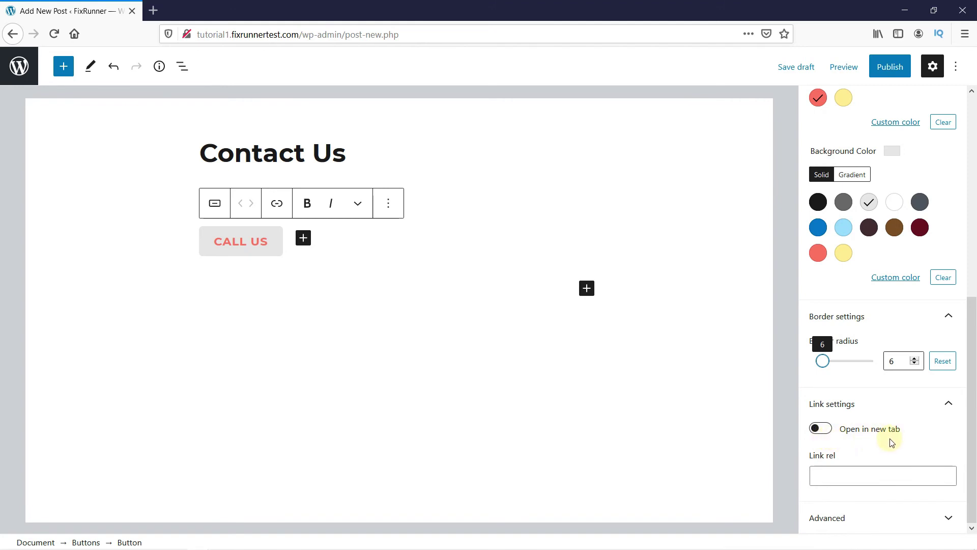
Give the CALL US button a tel: phone-number link and add an empty paragraph below
click(831, 475)
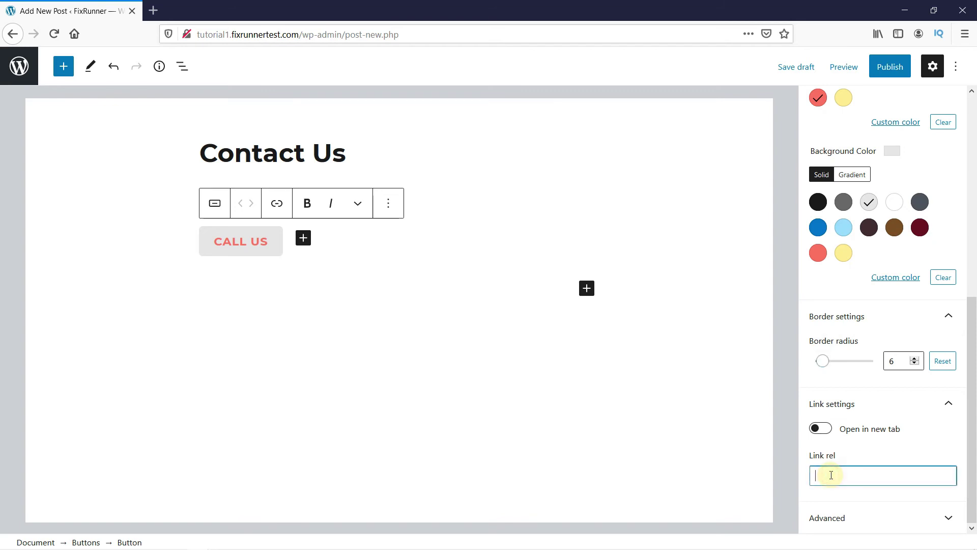
text(tel)
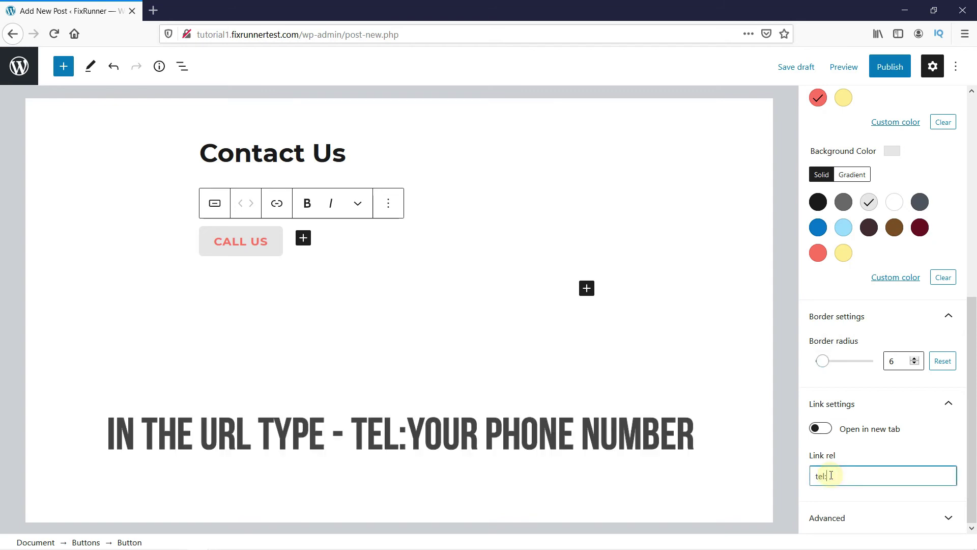
text(:+155555555)
click(739, 452)
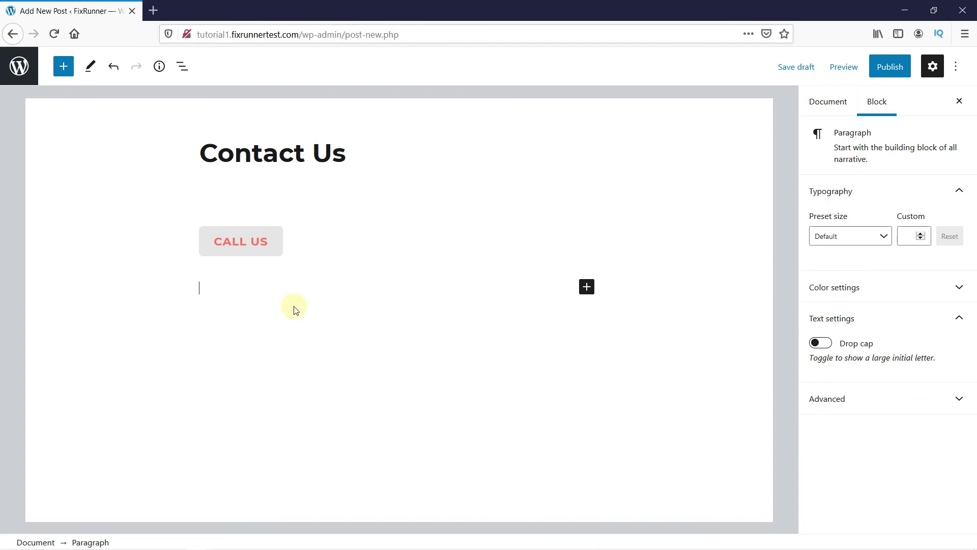
Preview the Contact Us post in Mobile mode
click(846, 76)
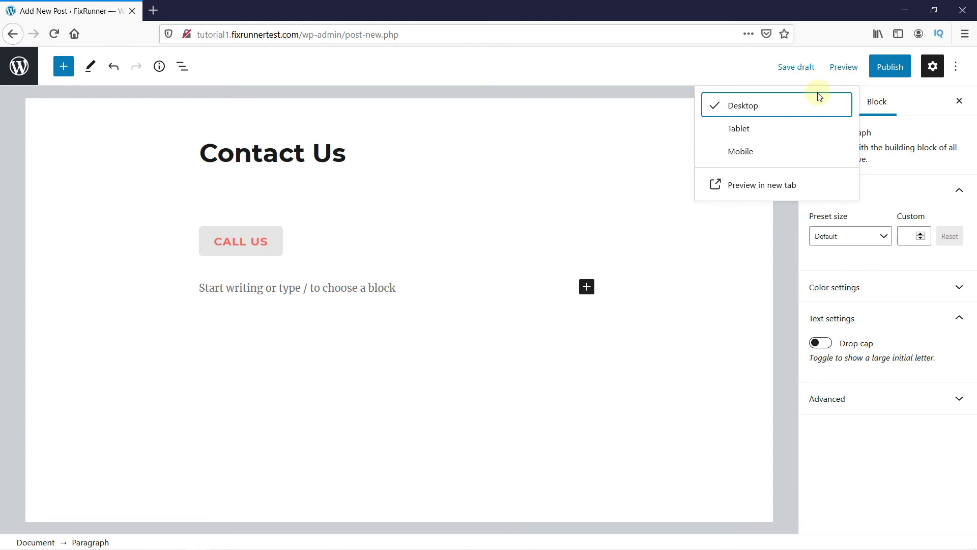
click(794, 153)
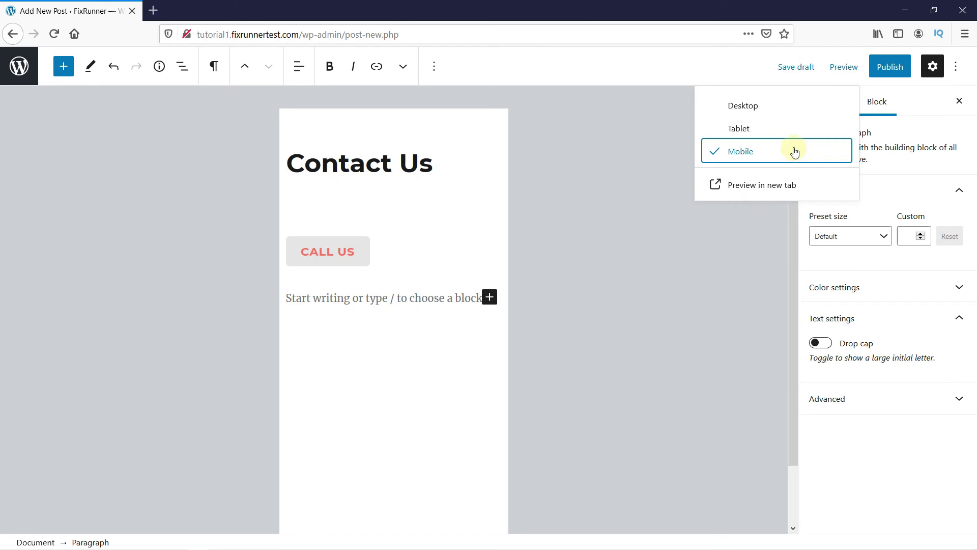
Preview the Contact Us post in a new Firefox tab from the Preview dropdown
click(777, 182)
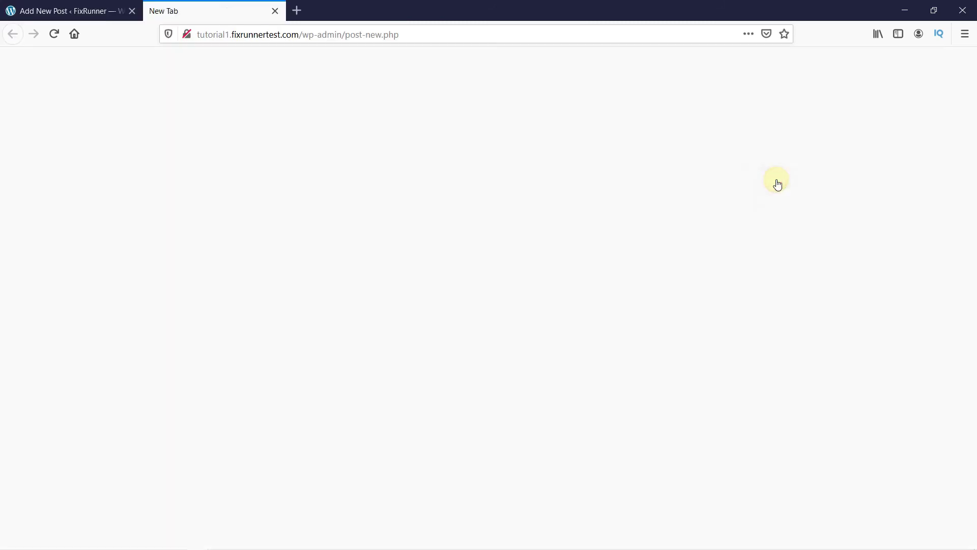